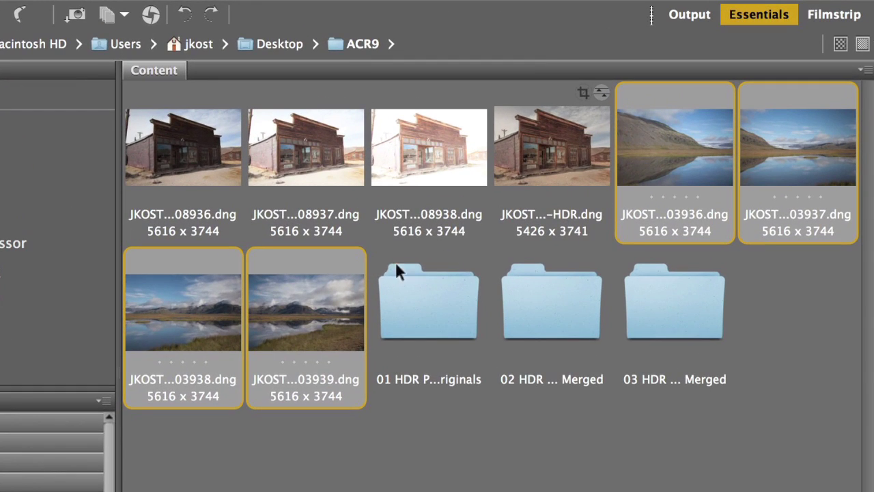
# Open the four lake frames in Camera Raw, select them all, and start Merge to Panorama.
pyautogui.click(151, 14)
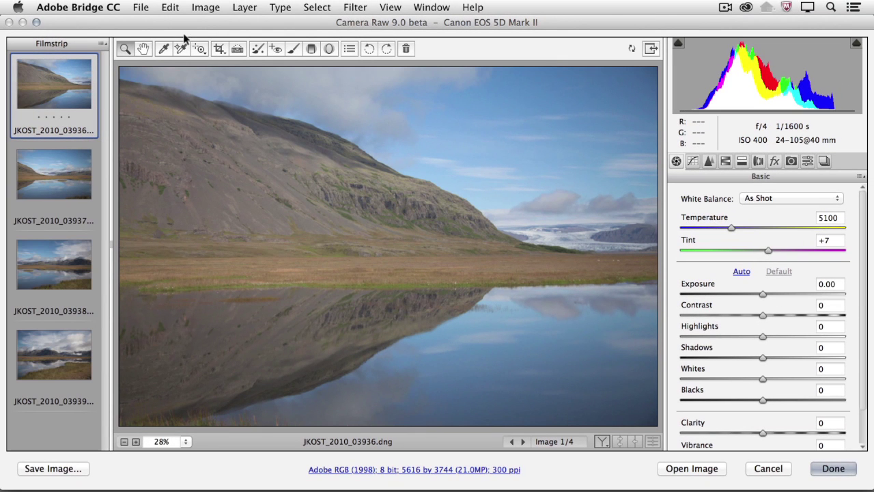
pyautogui.press('shift')
pyautogui.keyDown('shift'); pyautogui.click(65, 340); pyautogui.keyUp('shift')
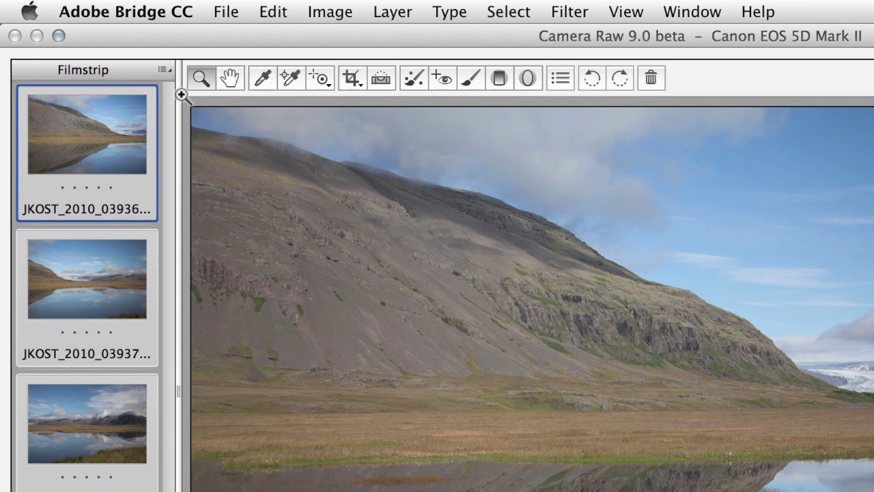
pyautogui.click(162, 70)
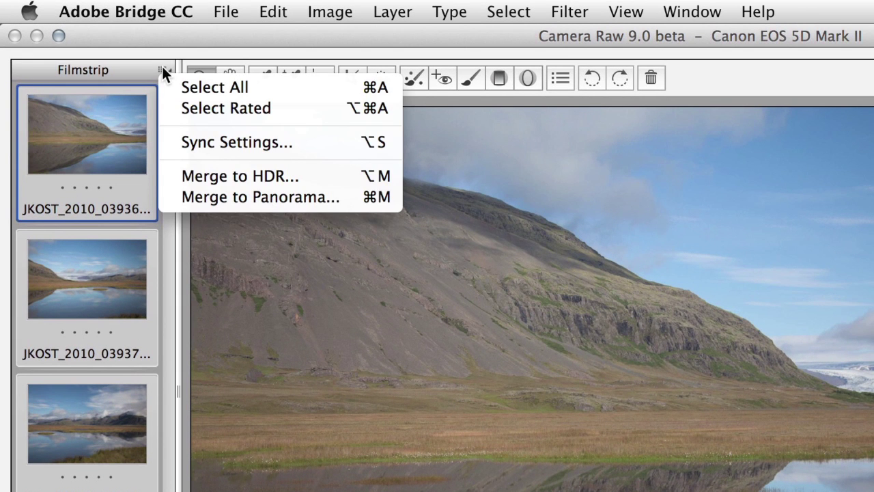
pyautogui.click(257, 195)
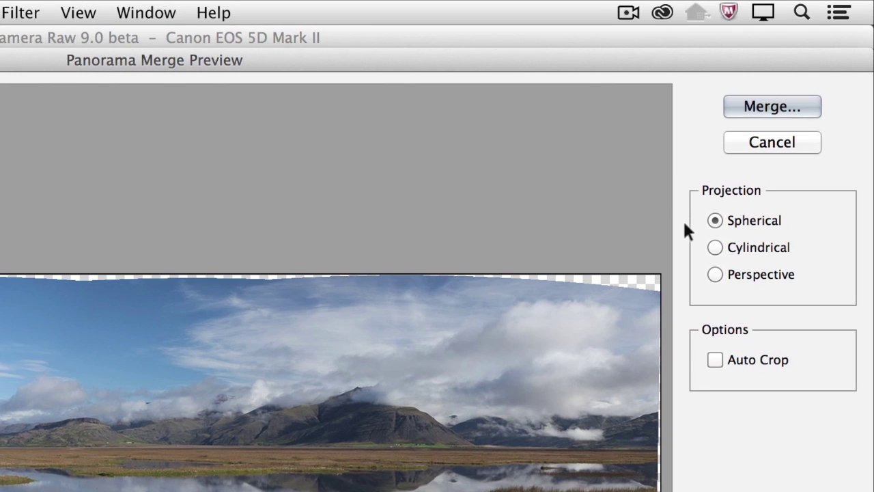
# Preview the panorama in Perspective projection, then switch it to Cylindrical.
pyautogui.click(712, 273)
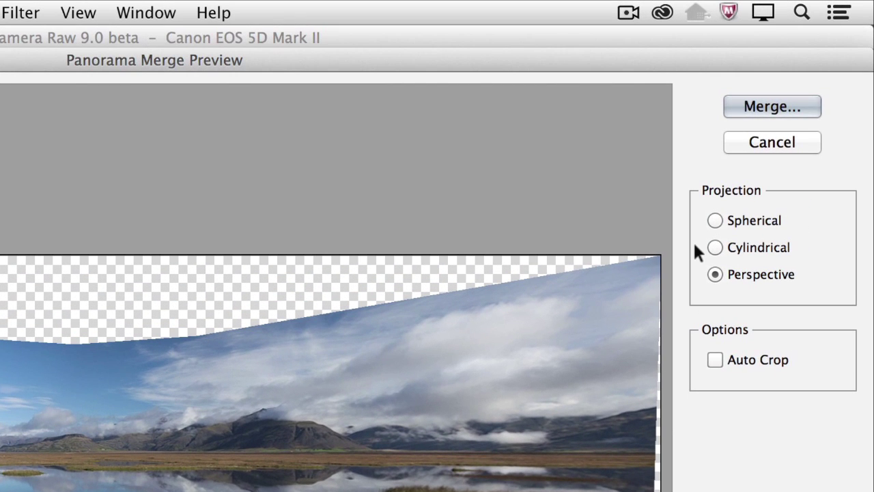
pyautogui.click(711, 238)
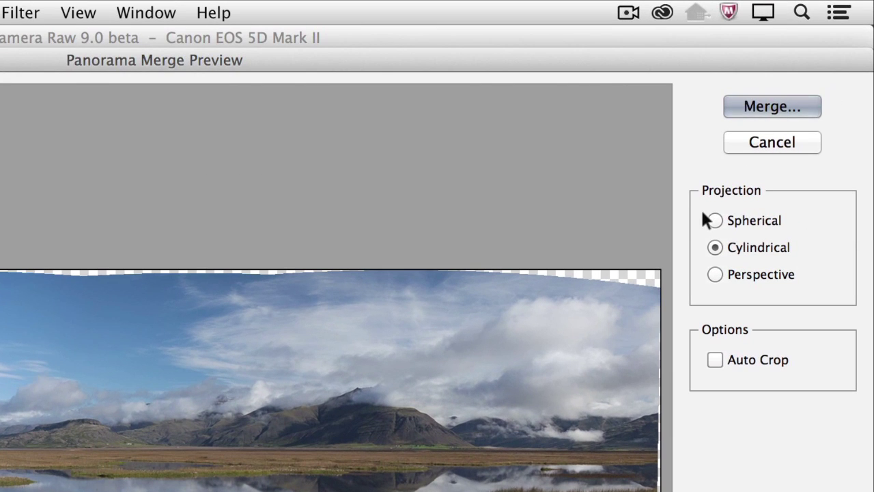
# Switch the panorama preview to Spherical, trying Auto Crop and then turning it off.
pyautogui.click(710, 220)
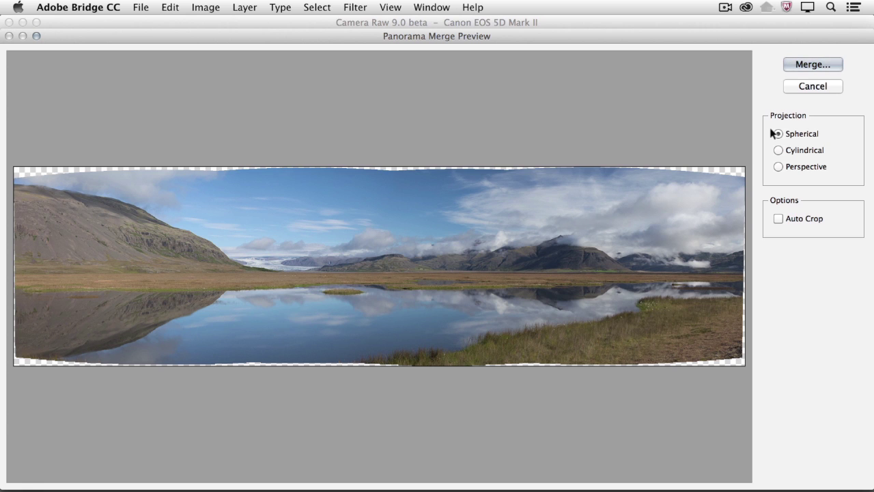
pyautogui.click(777, 218)
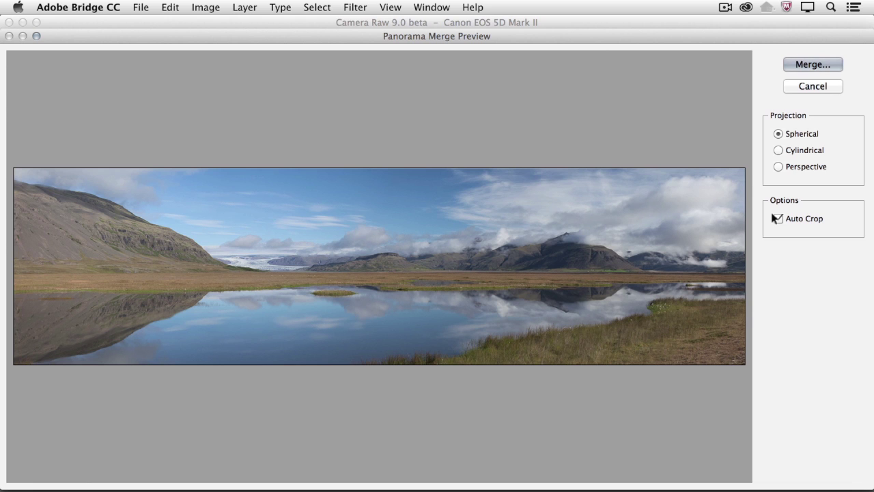
pyautogui.click(776, 217)
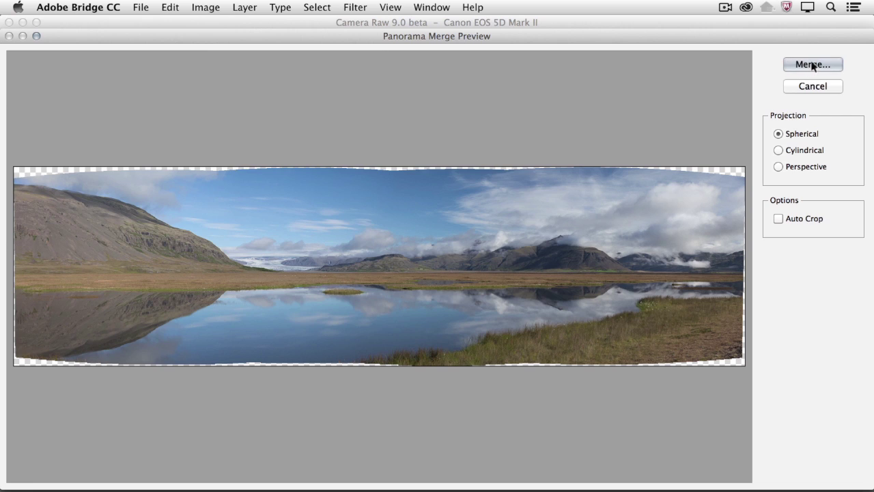
# Merge the panorama and save it as JKOST_2010_03936-Pano.dng in the ACR9 folder.
pyautogui.click(813, 64)
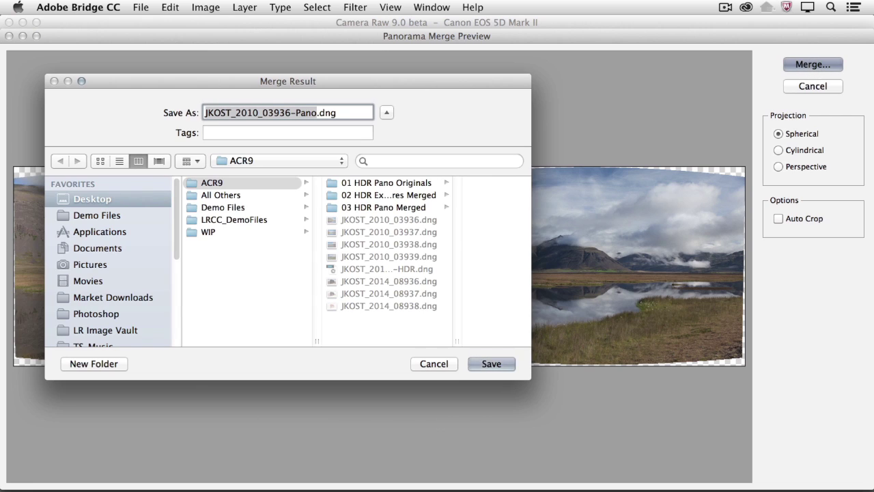
pyautogui.press('Return')
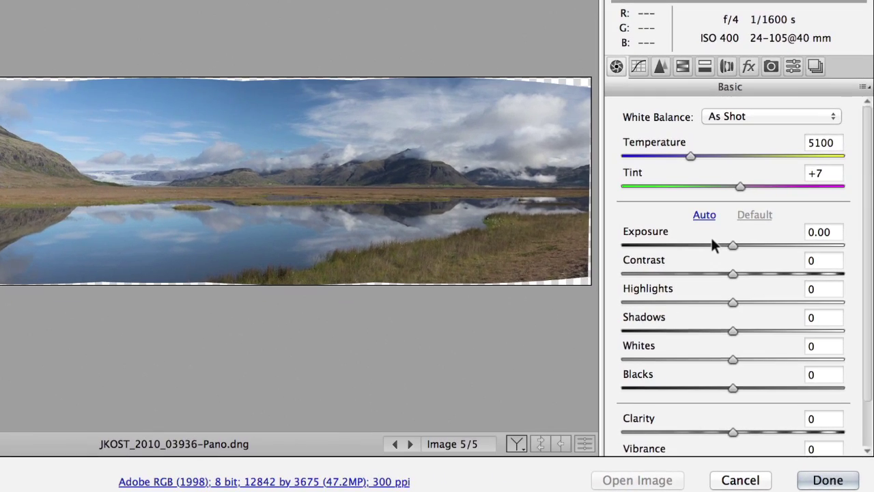
# Warm the Temperature to 7400, raise Shadows, and pull Highlights down to -67.
pyautogui.moveTo(682, 149); pyautogui.dragTo(738, 149)
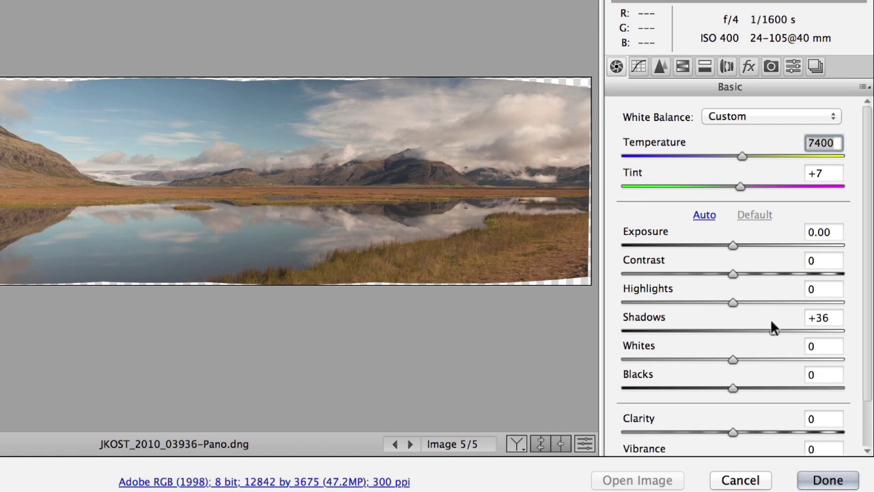
pyautogui.moveTo(771, 321); pyautogui.dragTo(780, 322)
pyautogui.moveTo(731, 303); pyautogui.dragTo(662, 293)
pyautogui.click(655, 293)
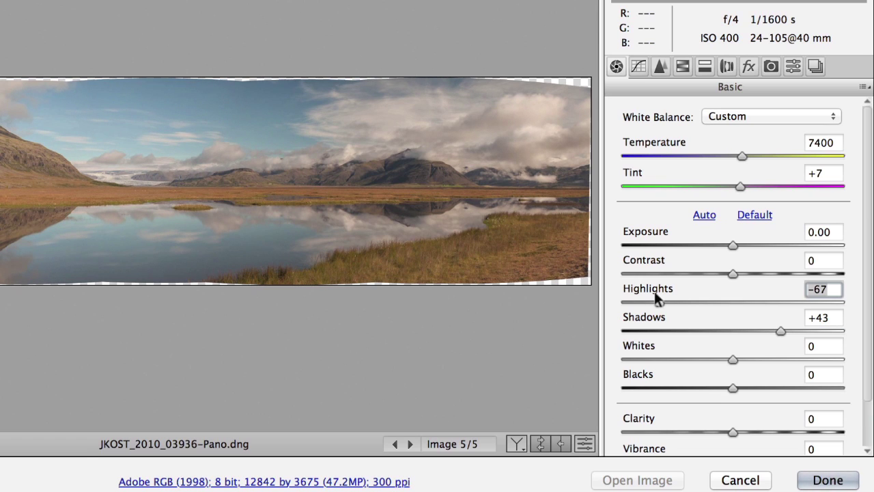
# In HSL, reduce the blues' saturation and darken their luminance to -54.
pyautogui.click(681, 65)
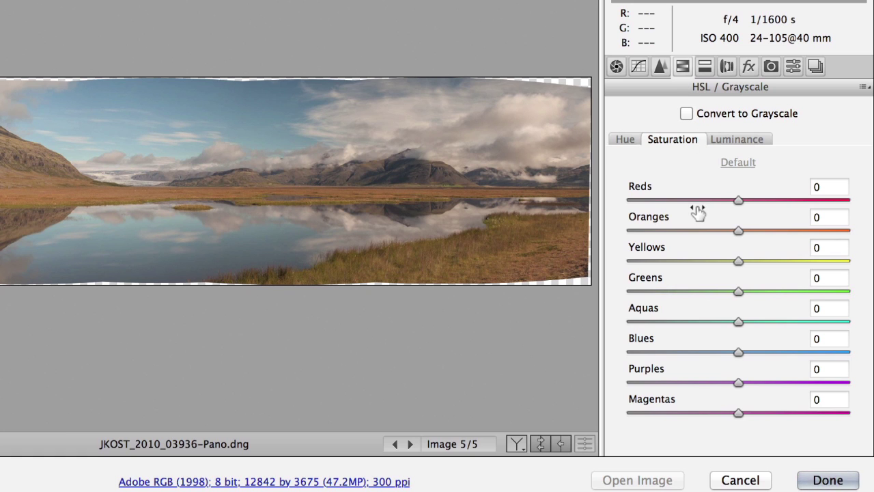
pyautogui.moveTo(737, 350); pyautogui.dragTo(680, 349)
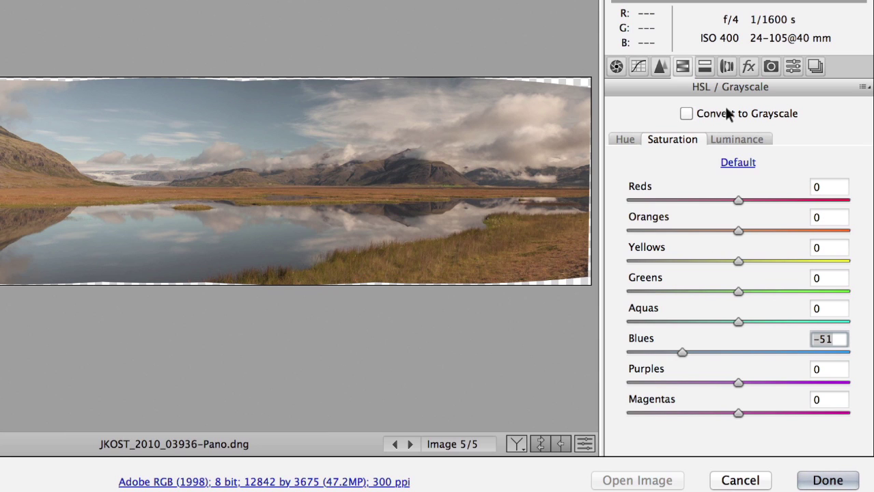
pyautogui.click(730, 137)
pyautogui.moveTo(726, 350); pyautogui.dragTo(668, 347)
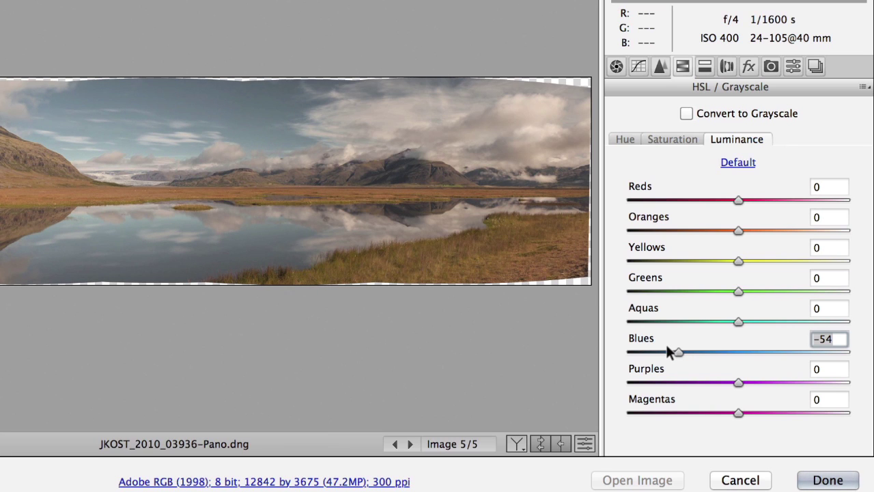
# Back in Basic, lower Exposure slightly and lift Shadows further to +58.
pyautogui.click(616, 66)
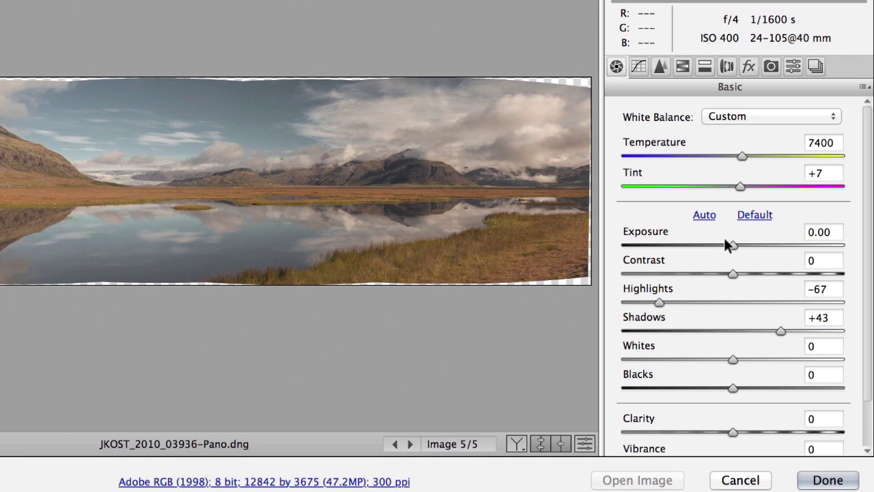
pyautogui.moveTo(724, 239); pyautogui.dragTo(714, 244)
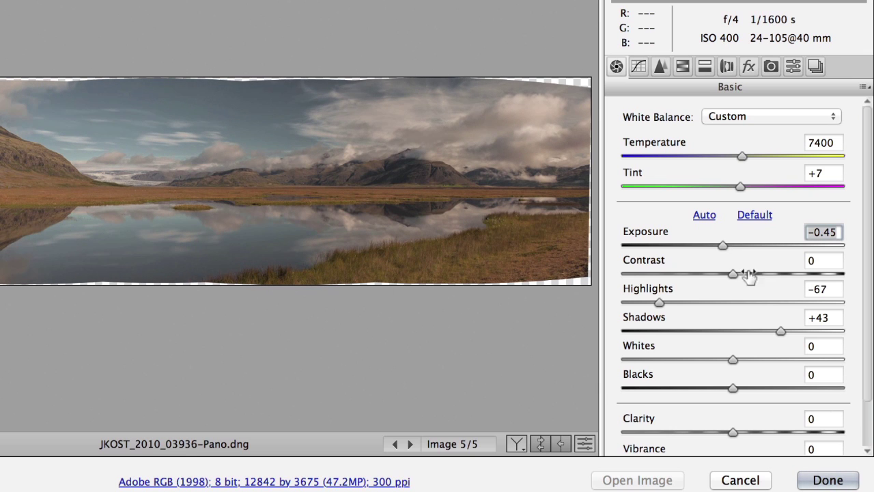
pyautogui.moveTo(775, 331); pyautogui.dragTo(805, 330)
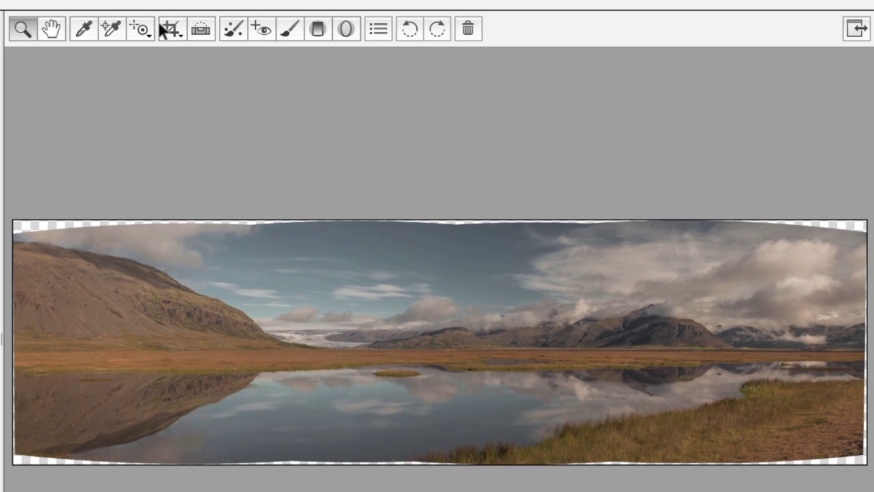
# Crop the panorama inside its ragged edges to 12646 by 3152.
pyautogui.click(167, 30)
pyautogui.moveTo(19, 238); pyautogui.dragTo(860, 448)
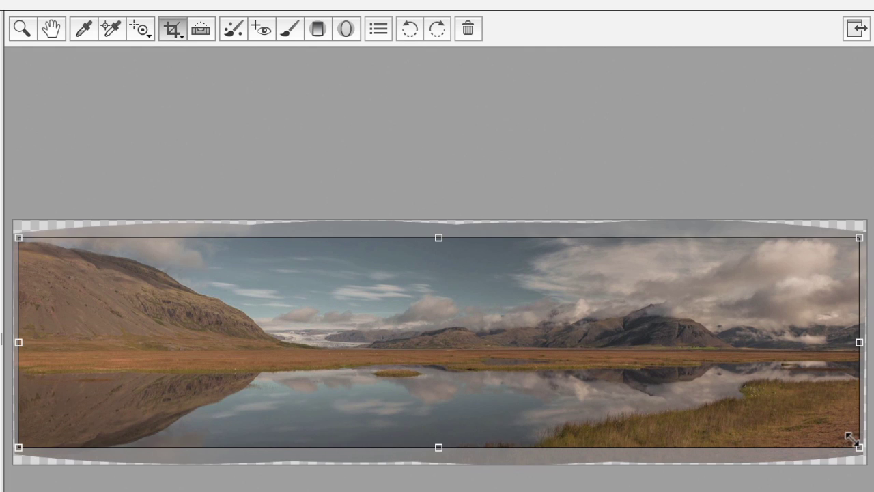
pyautogui.press('Return')
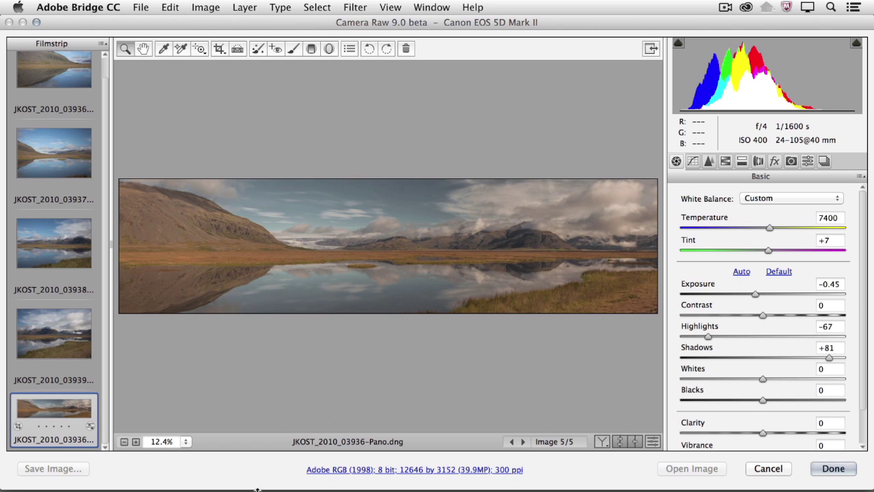
# Finish in Camera Raw, open 01 HDR Pano Originals, and select the first bracket.
pyautogui.click(823, 469)
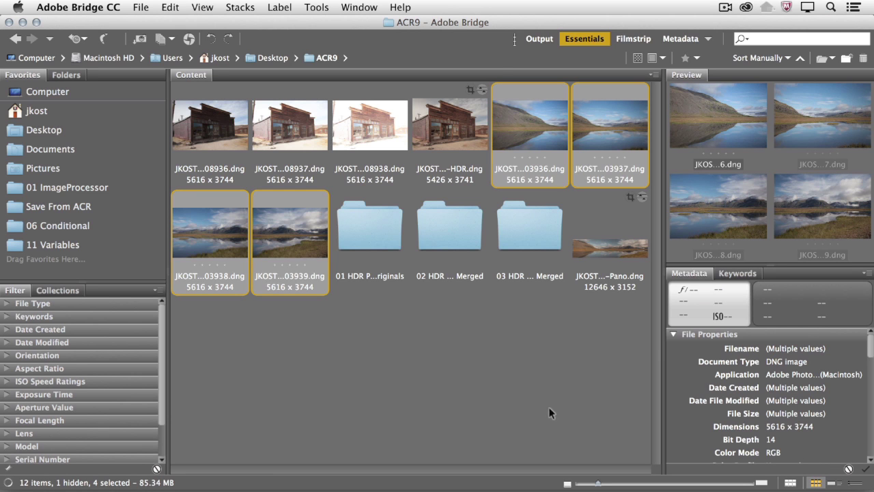
pyautogui.doubleClick(374, 239)
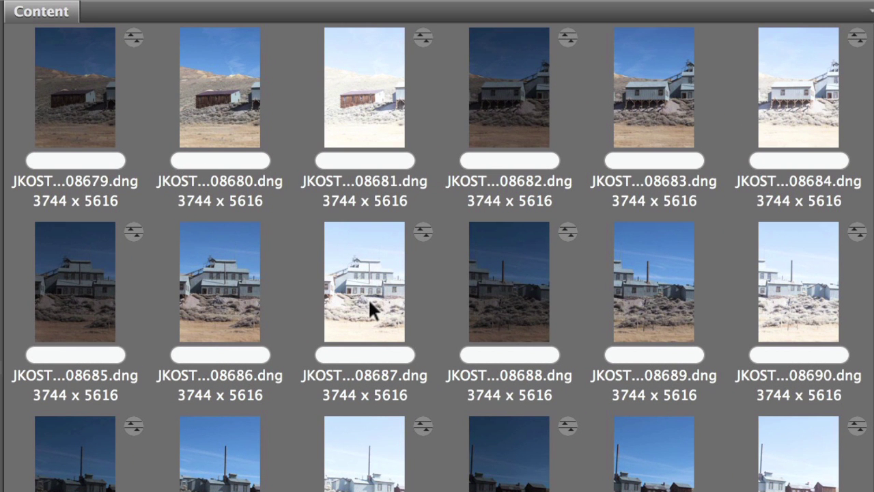
pyautogui.click(80, 118)
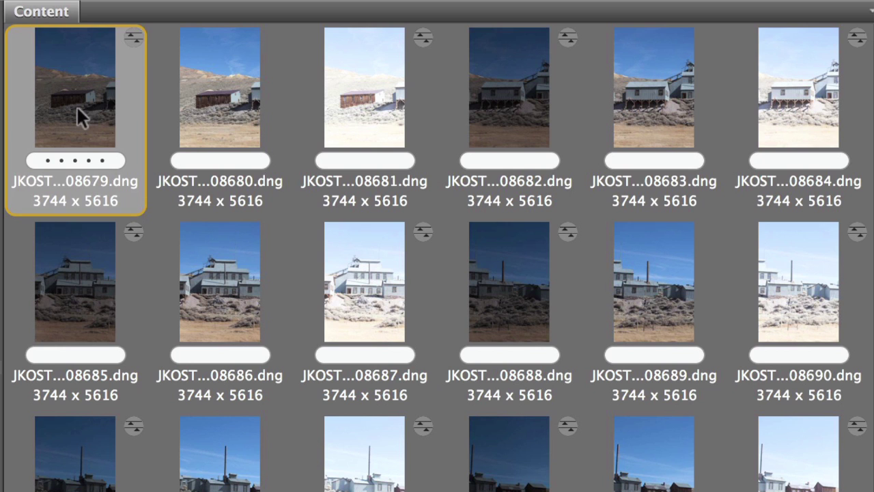
pyautogui.keyDown('shift'); pyautogui.click(355, 89); pyautogui.keyUp('shift')
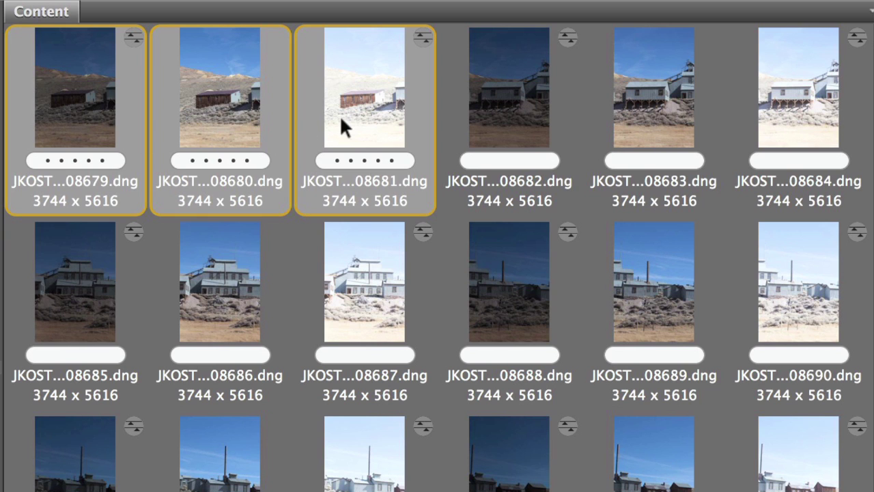
# Select the 08682–08684 and 08685–08687 brackets, then reselect the 08679–08681 bracket.
pyautogui.click(474, 96)
pyautogui.keyDown('super'); pyautogui.click(794, 89); pyautogui.keyUp('super')
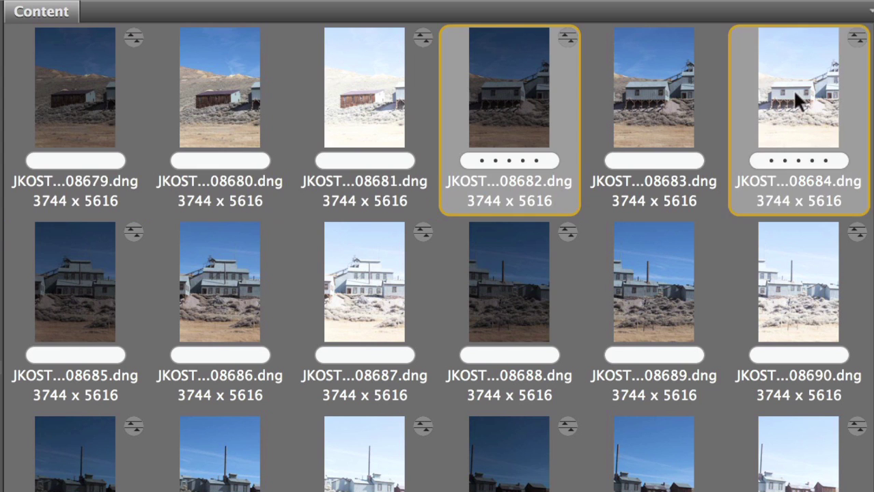
pyautogui.keyDown('super'); pyautogui.click(664, 94); pyautogui.keyUp('super')
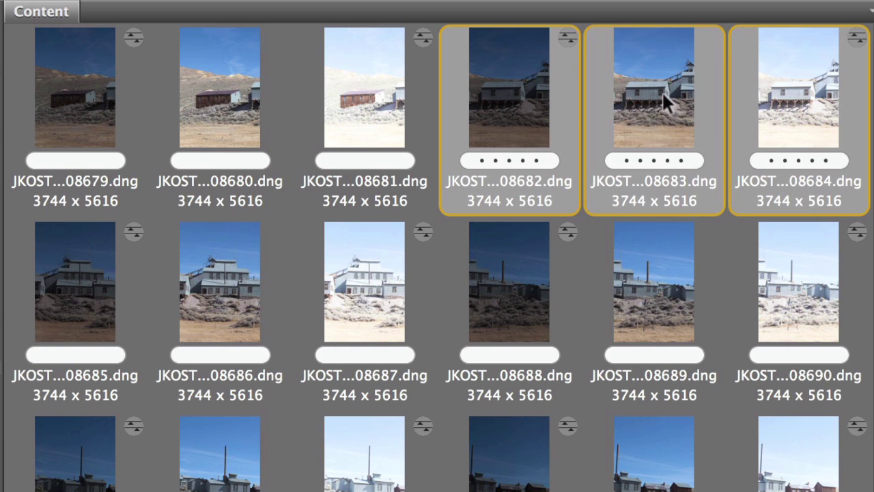
pyautogui.click(100, 287)
pyautogui.keyDown('shift'); pyautogui.click(343, 286); pyautogui.keyUp('shift')
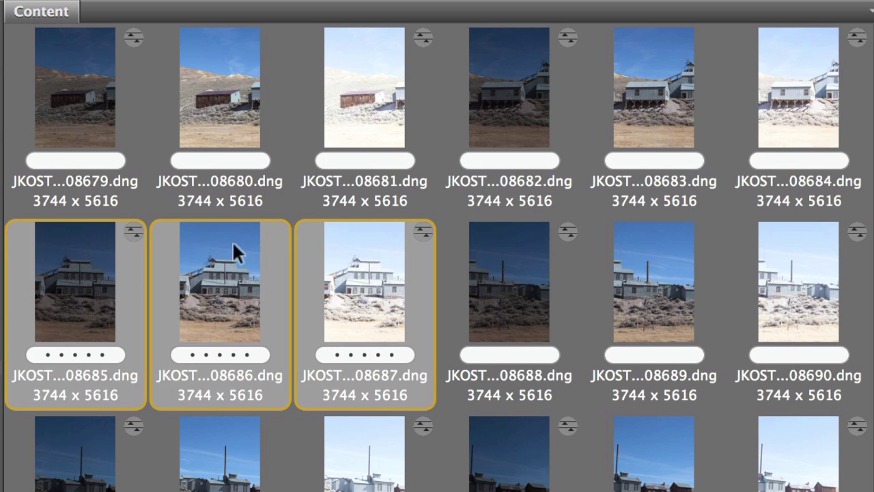
pyautogui.click(96, 99)
pyautogui.keyDown('shift'); pyautogui.click(342, 87); pyautogui.keyUp('shift')
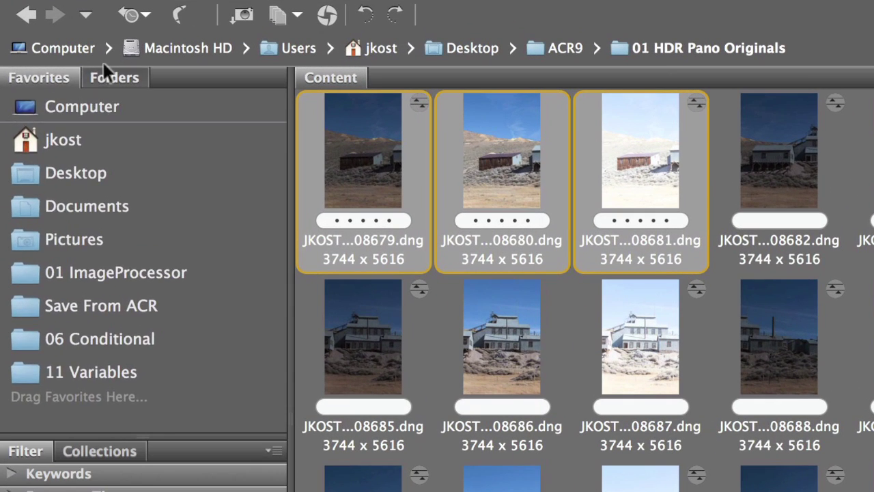
# Browse the 02 HDR Exposures Merged folder and select its seven merged HDR images.
pyautogui.click(64, 94)
pyautogui.click(146, 164)
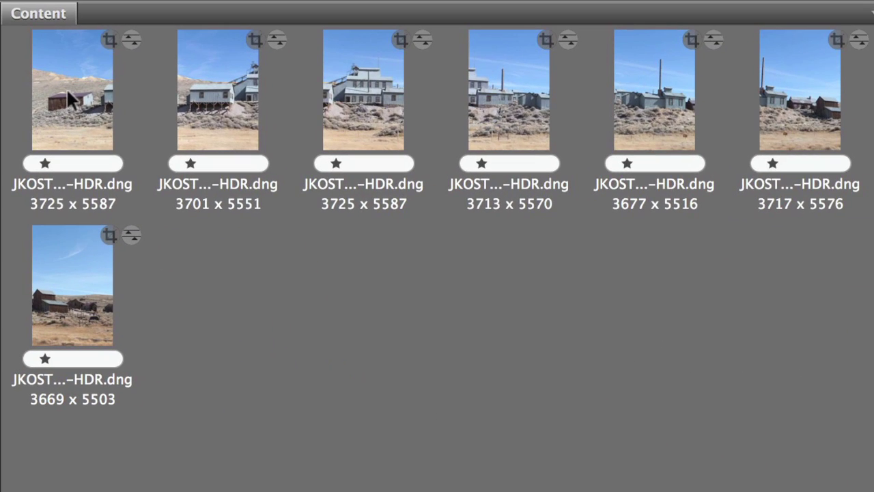
pyautogui.click(70, 96)
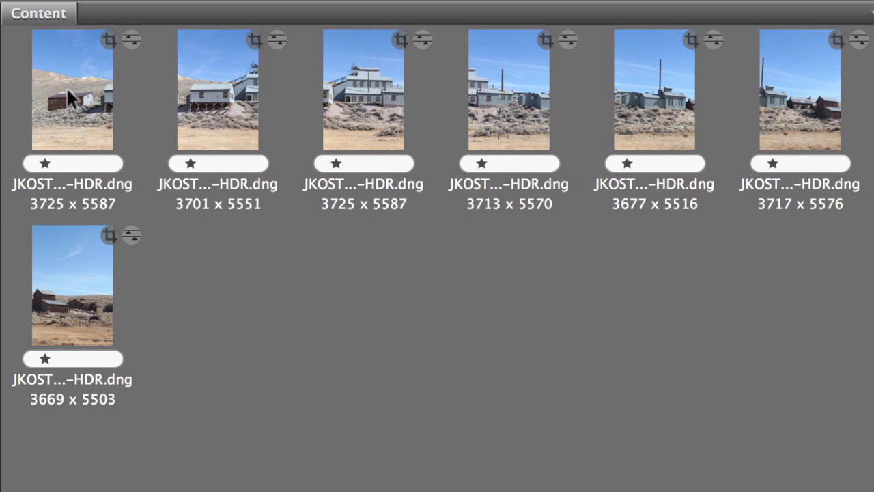
pyautogui.keyDown('shift'); pyautogui.click(70, 272); pyautogui.keyUp('shift')
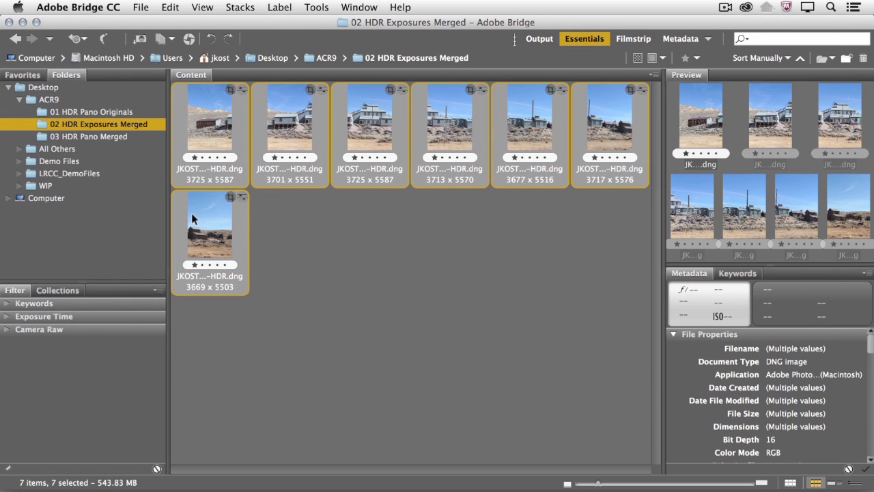
# Open 03 HDR Pano Merged and preview its HDR panorama full screen.
pyautogui.click(114, 134)
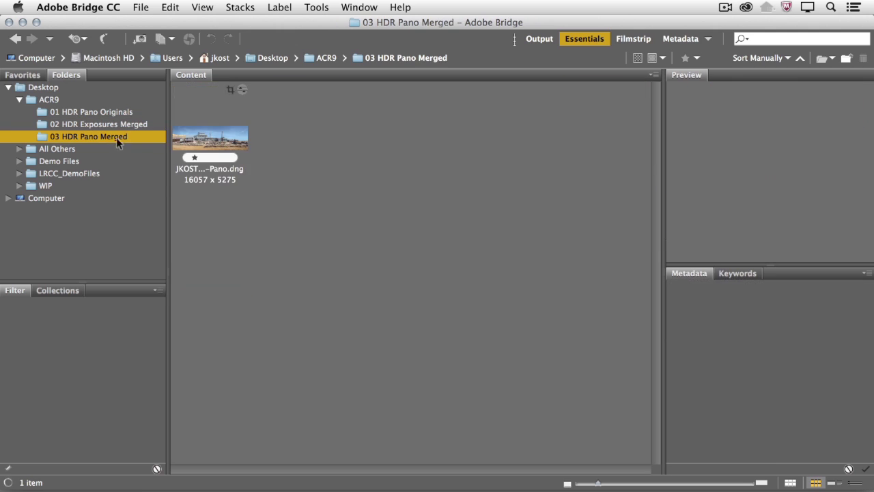
pyautogui.click(197, 140)
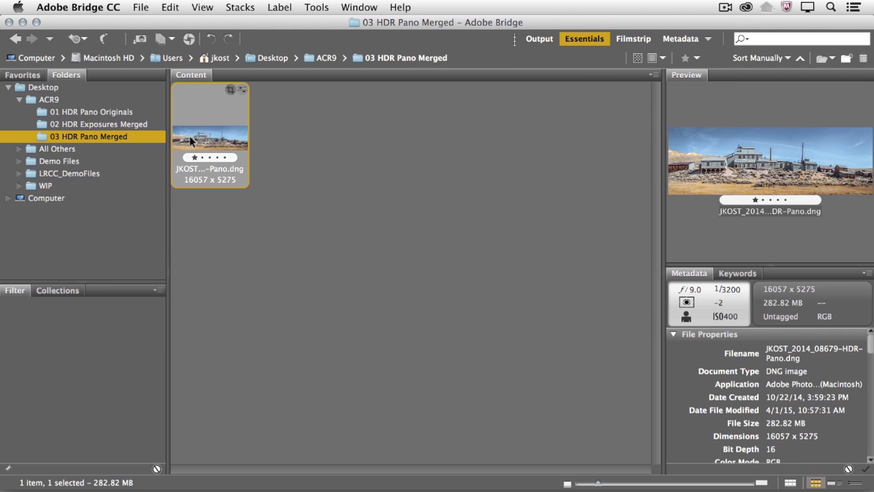
pyautogui.press('space')
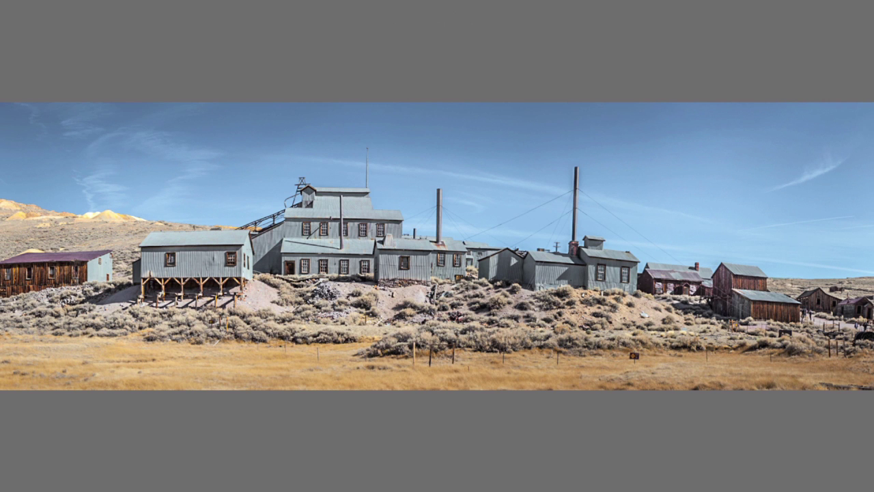